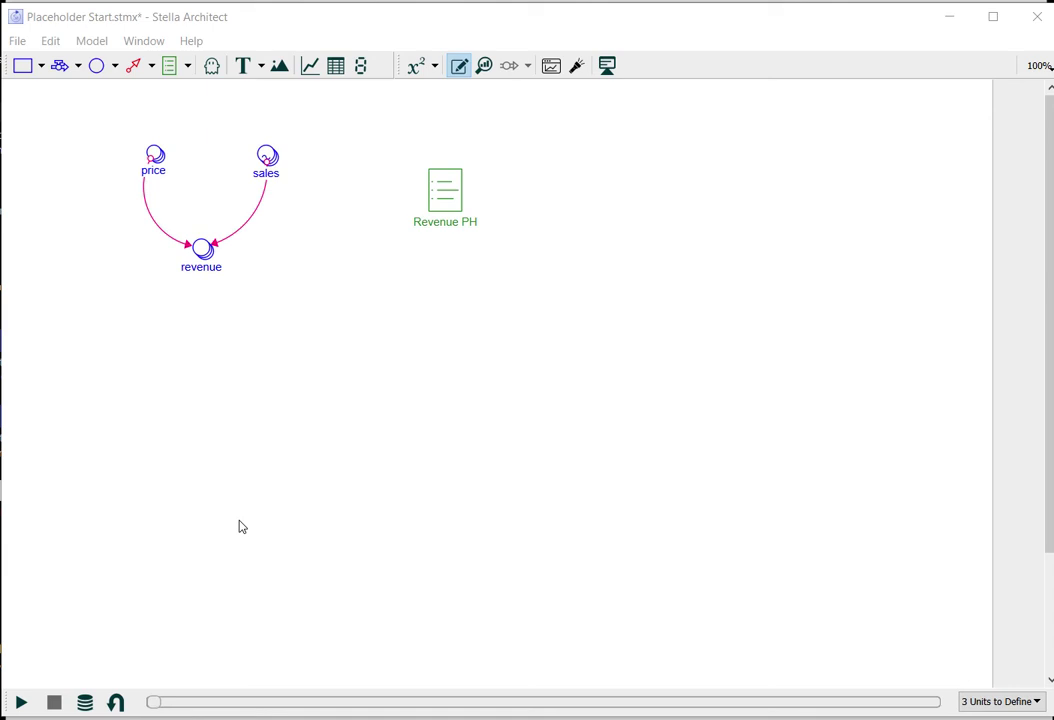
# Switch to the interface window and place an empty graph in the middle of Page 1.
pyautogui.click(609, 67)
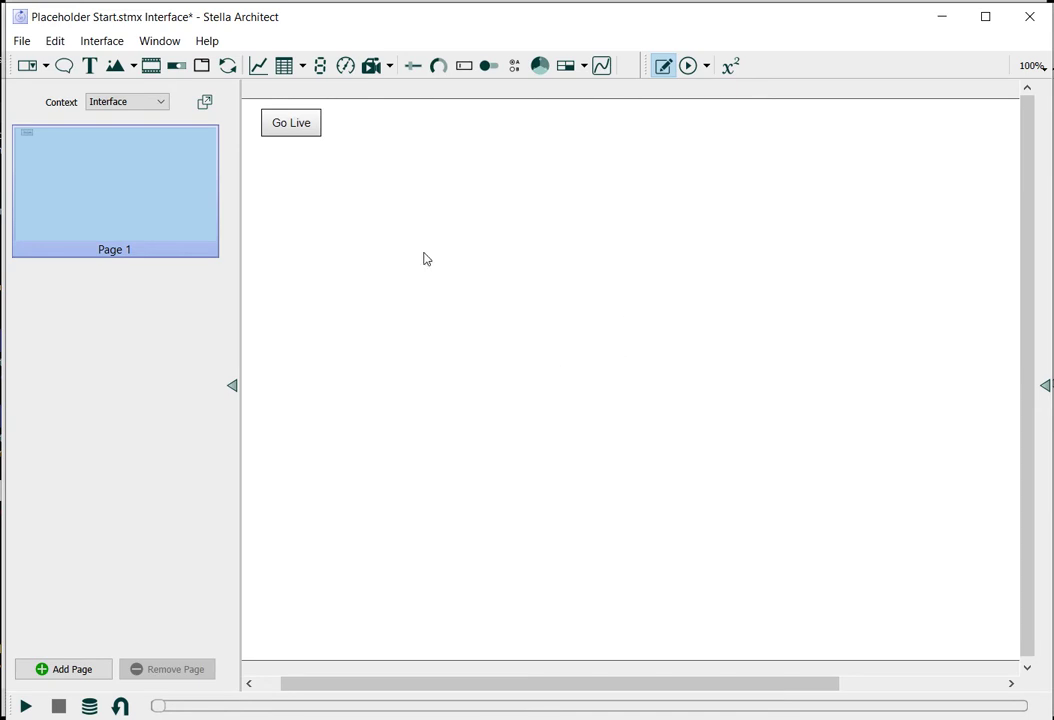
pyautogui.click(258, 66)
pyautogui.click(391, 332)
pyautogui.moveTo(475, 322); pyautogui.dragTo(569, 368)
# Add Revenue PH as the series plotted on the new graph.
pyautogui.doubleClick(567, 368)
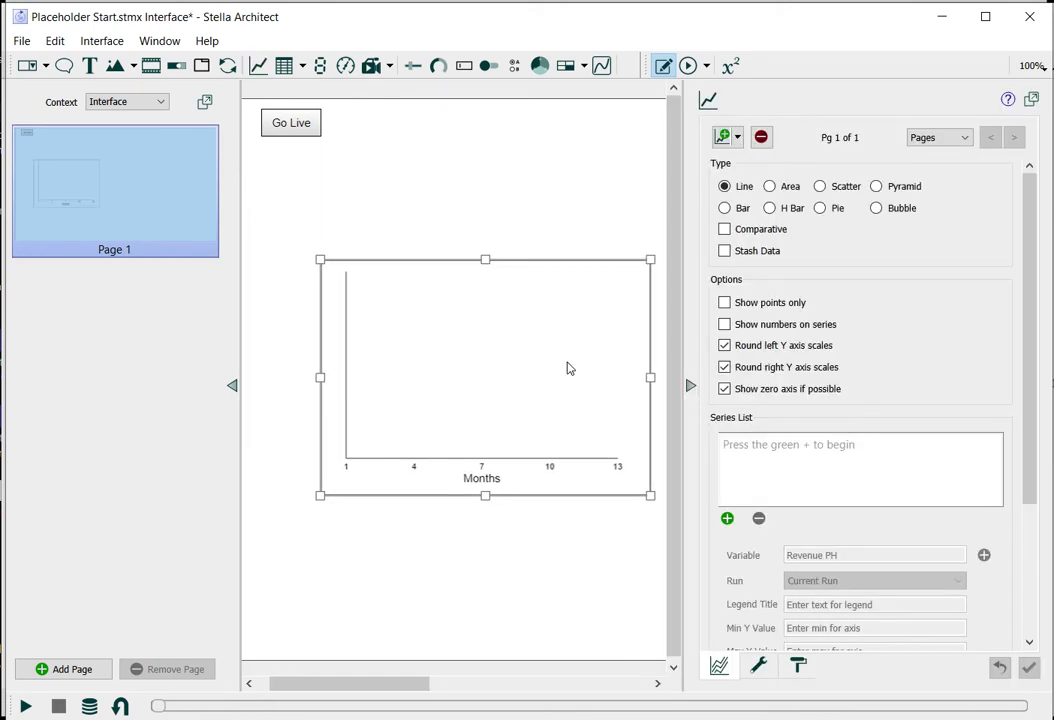
pyautogui.click(729, 520)
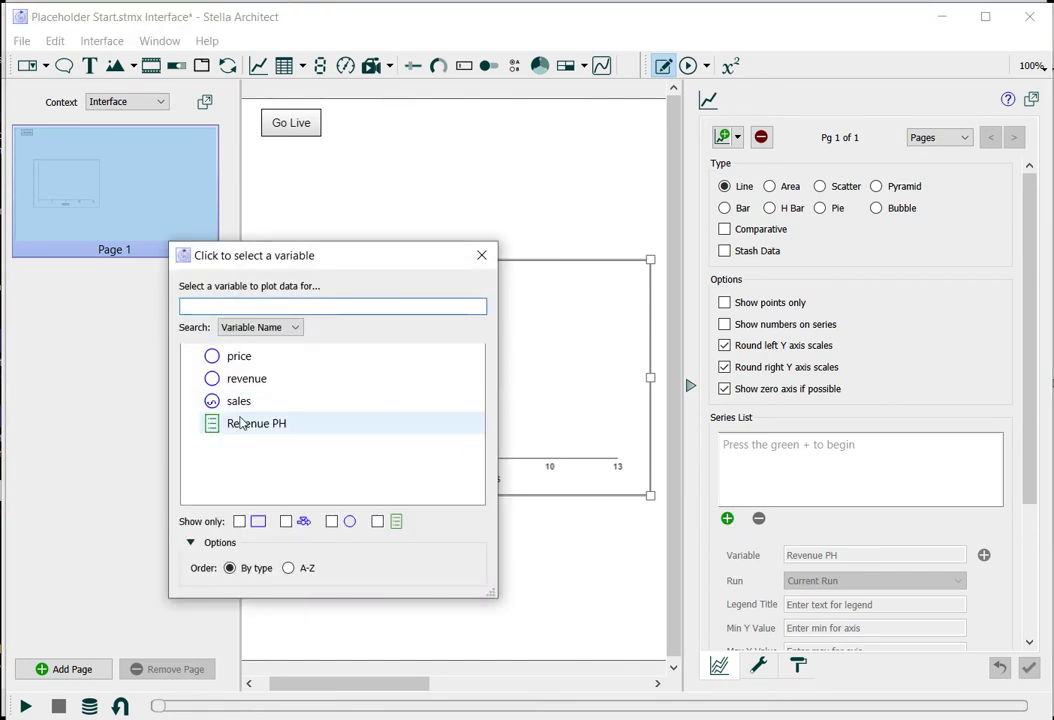
pyautogui.click(240, 425)
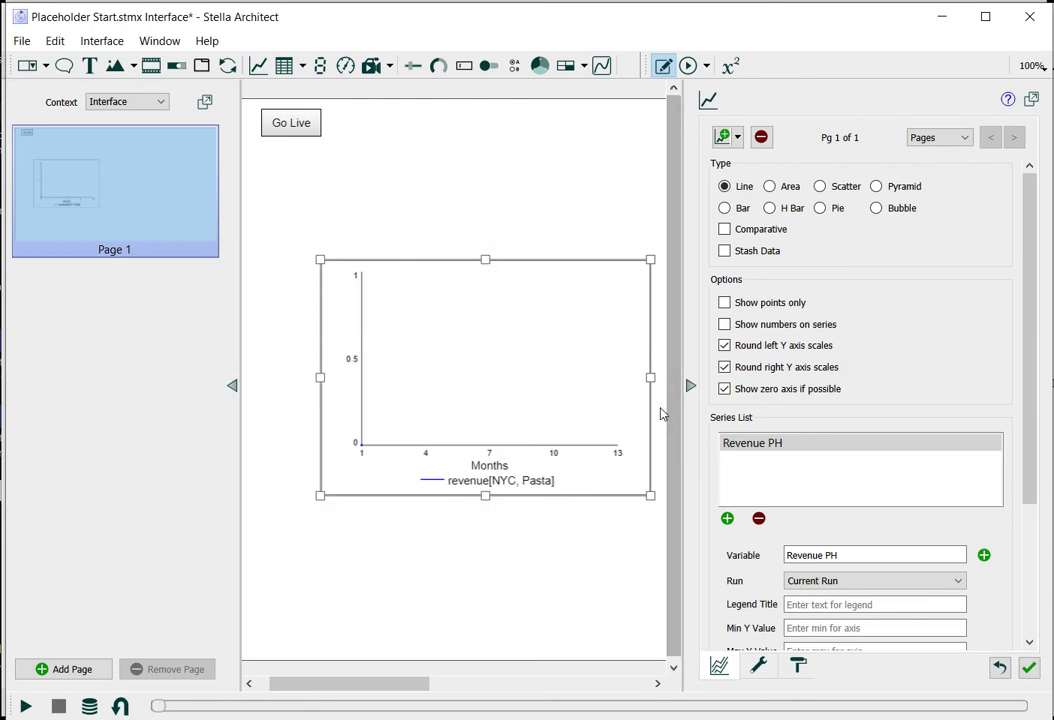
pyautogui.click(587, 576)
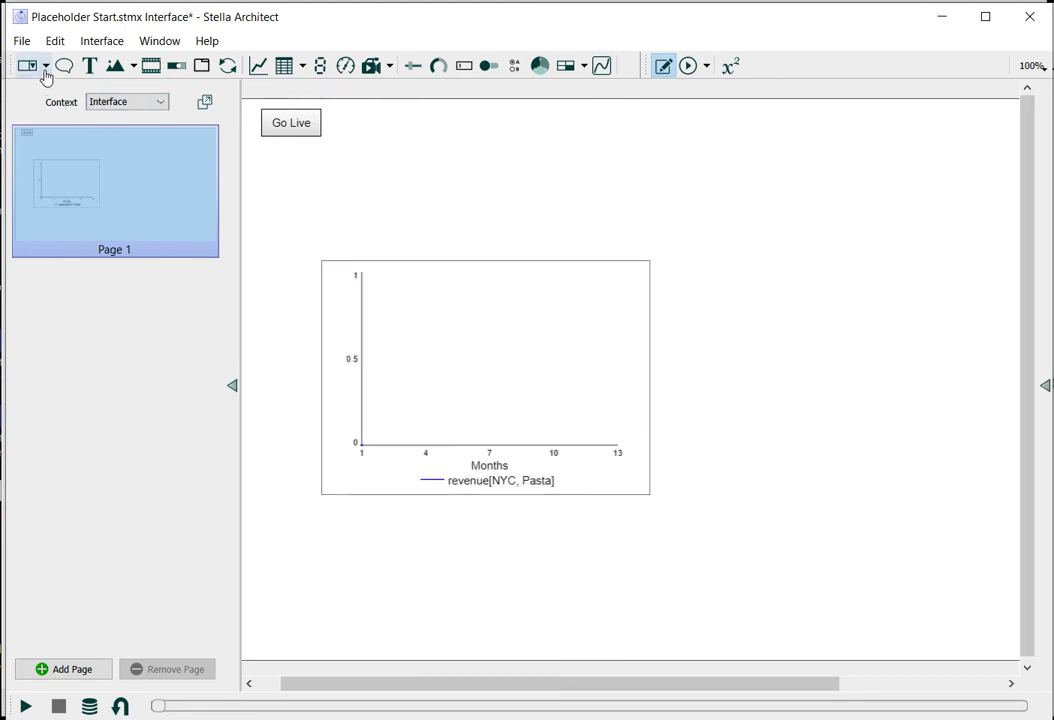
# Place a placeholder/wildcard selector on the page above the graph.
pyautogui.click(45, 69)
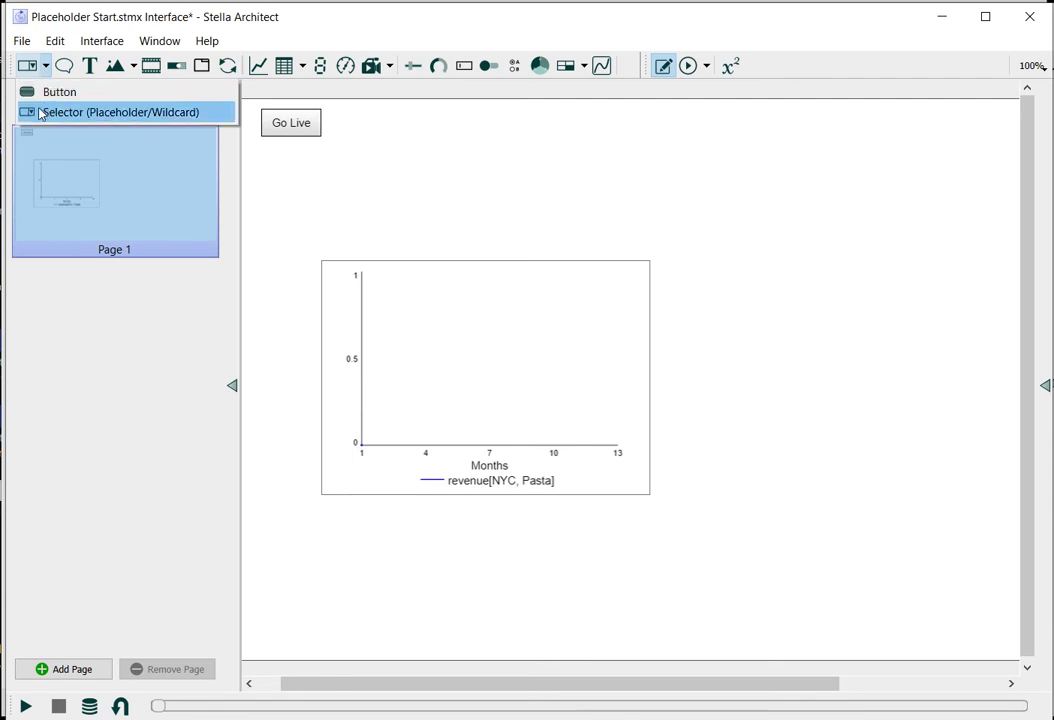
pyautogui.click(47, 118)
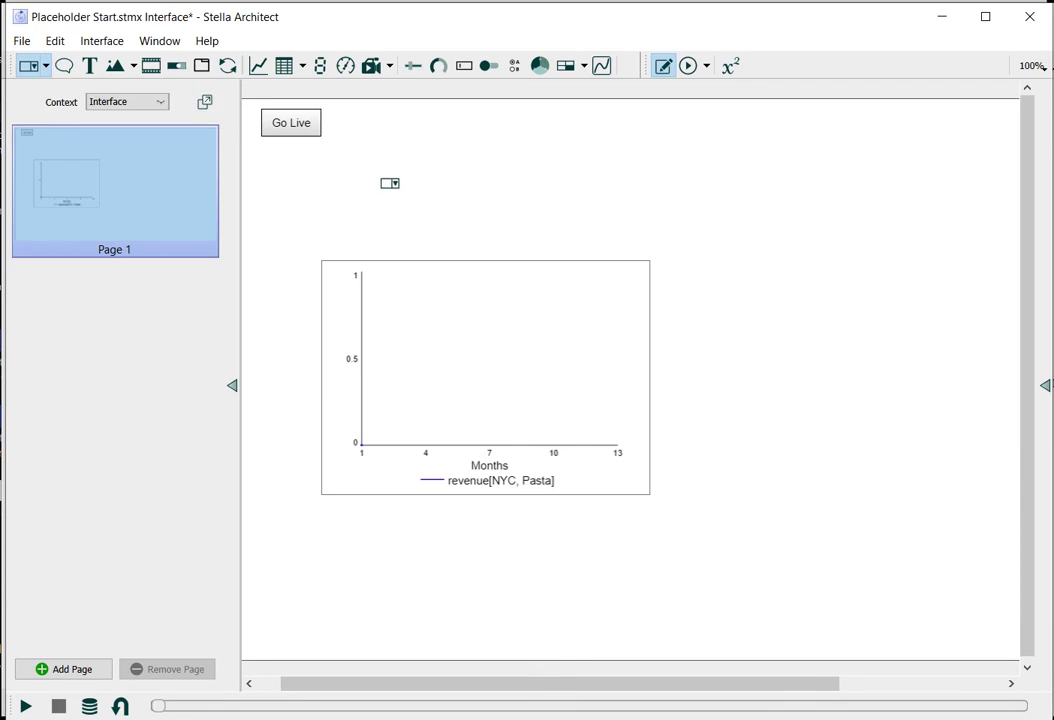
pyautogui.click(376, 176)
pyautogui.moveTo(405, 198); pyautogui.dragTo(501, 205)
pyautogui.click(522, 221)
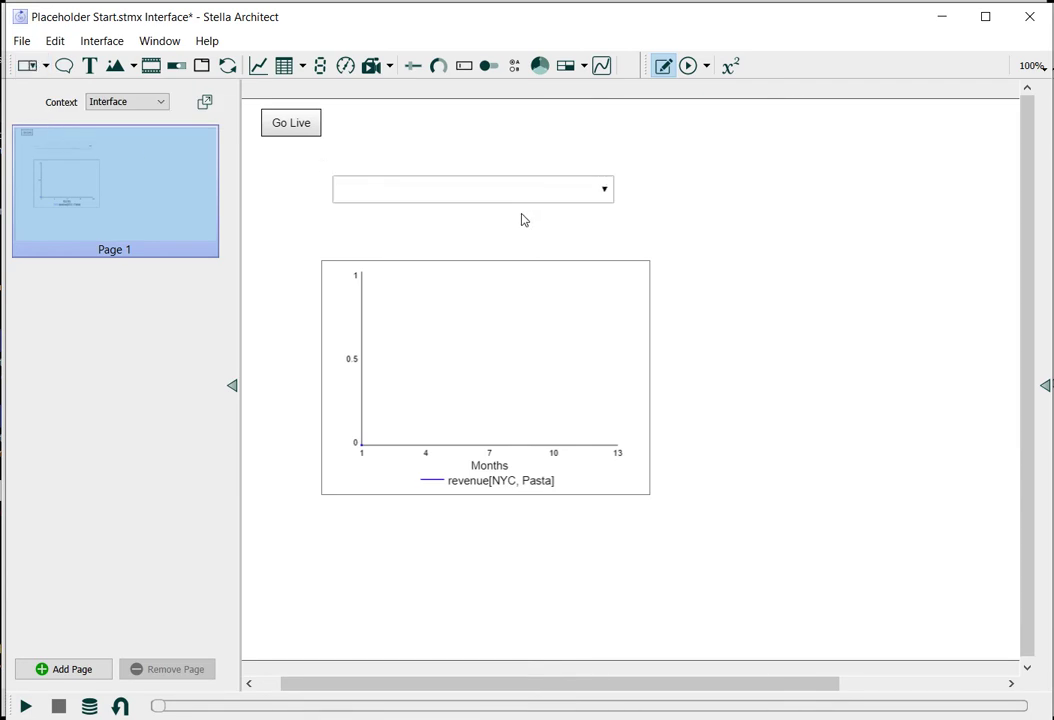
# Link the selector to the Revenue PH placeholder.
pyautogui.doubleClick(446, 208)
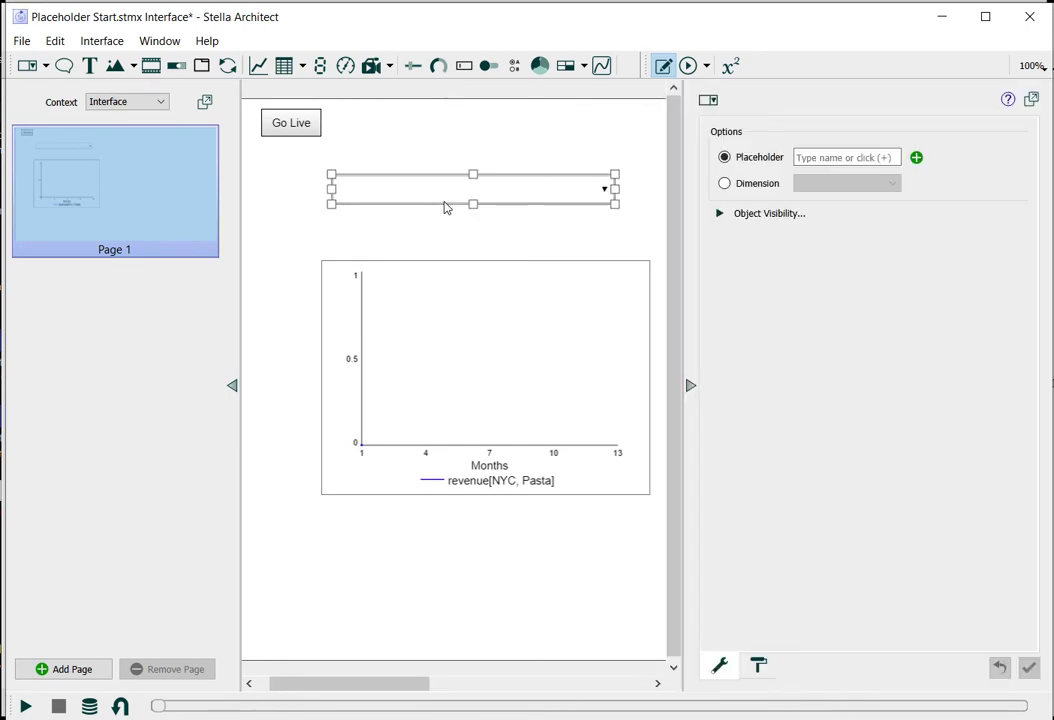
pyautogui.click(917, 160)
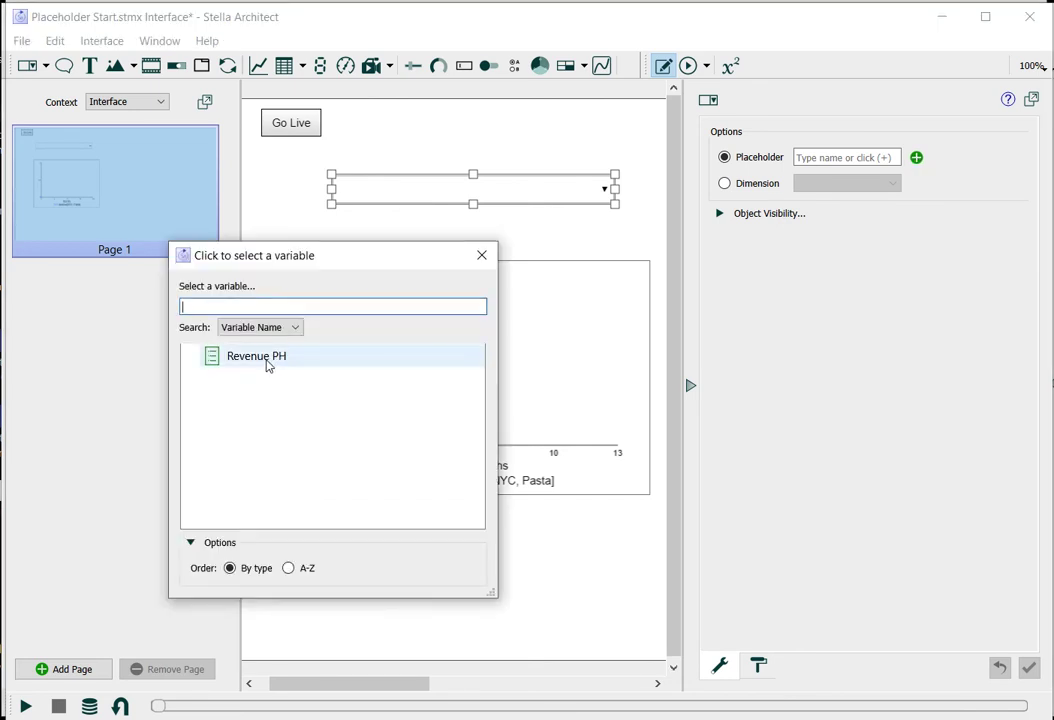
pyautogui.doubleClick(268, 362)
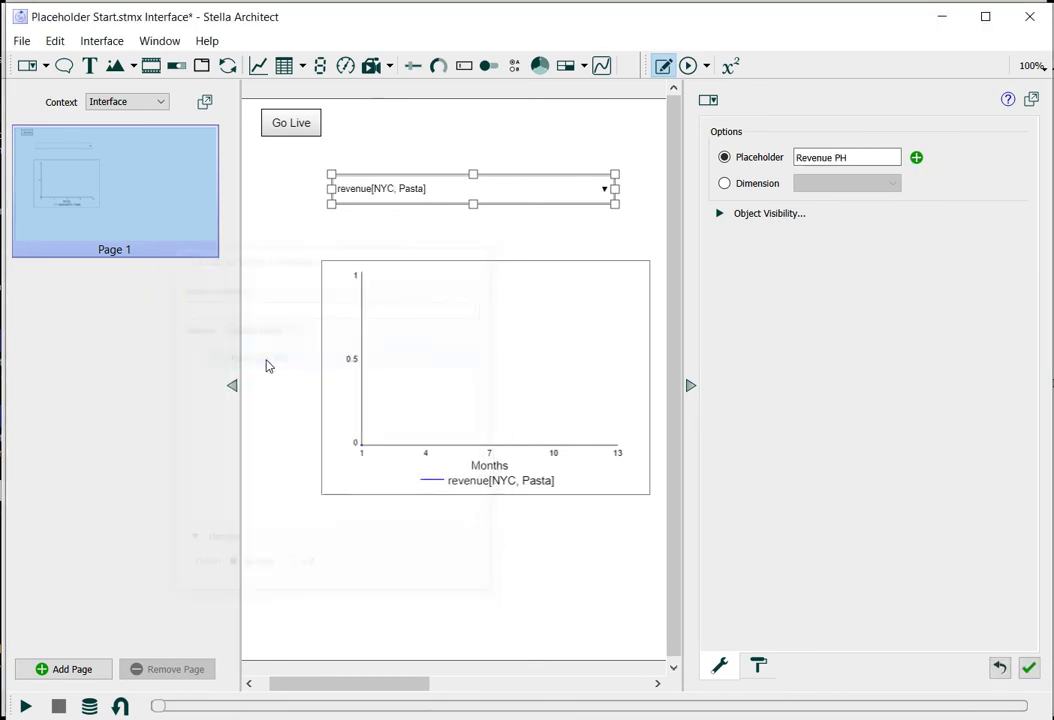
pyautogui.click(476, 235)
# Shrink the Revenue PH selector and centre it above the graph.
pyautogui.click(609, 203)
pyautogui.moveTo(613, 203); pyautogui.dragTo(505, 222)
pyautogui.click(612, 228)
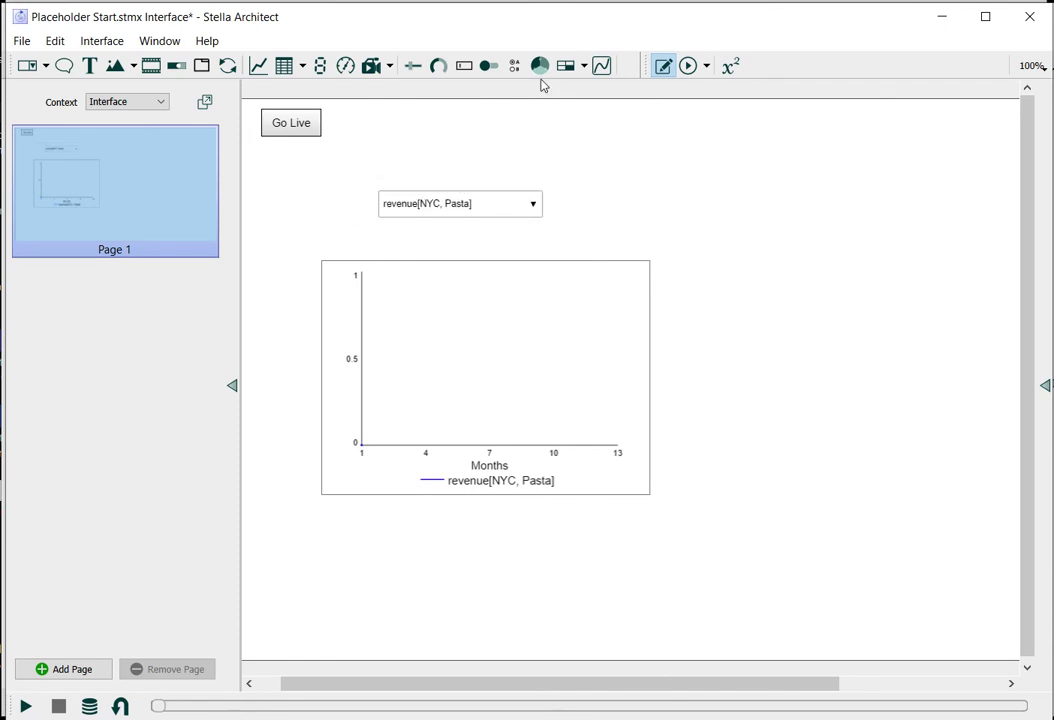
# Switch the interface from editing to live use and run the simulation with Go Live.
pyautogui.click(300, 131)
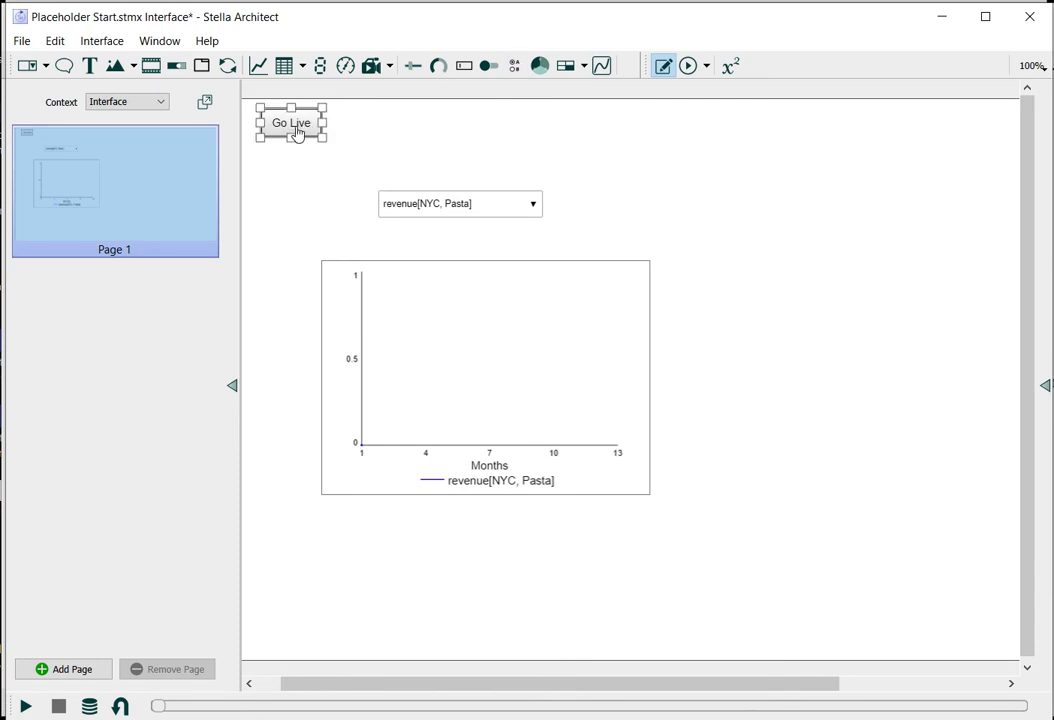
pyautogui.click(408, 146)
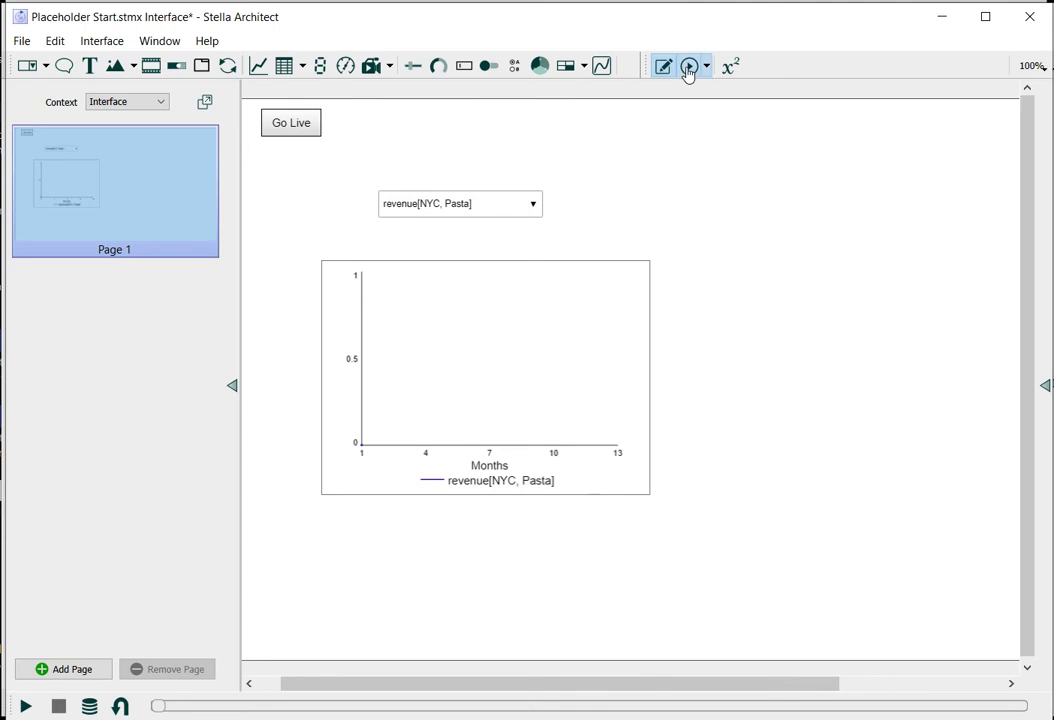
pyautogui.click(688, 68)
pyautogui.click(295, 130)
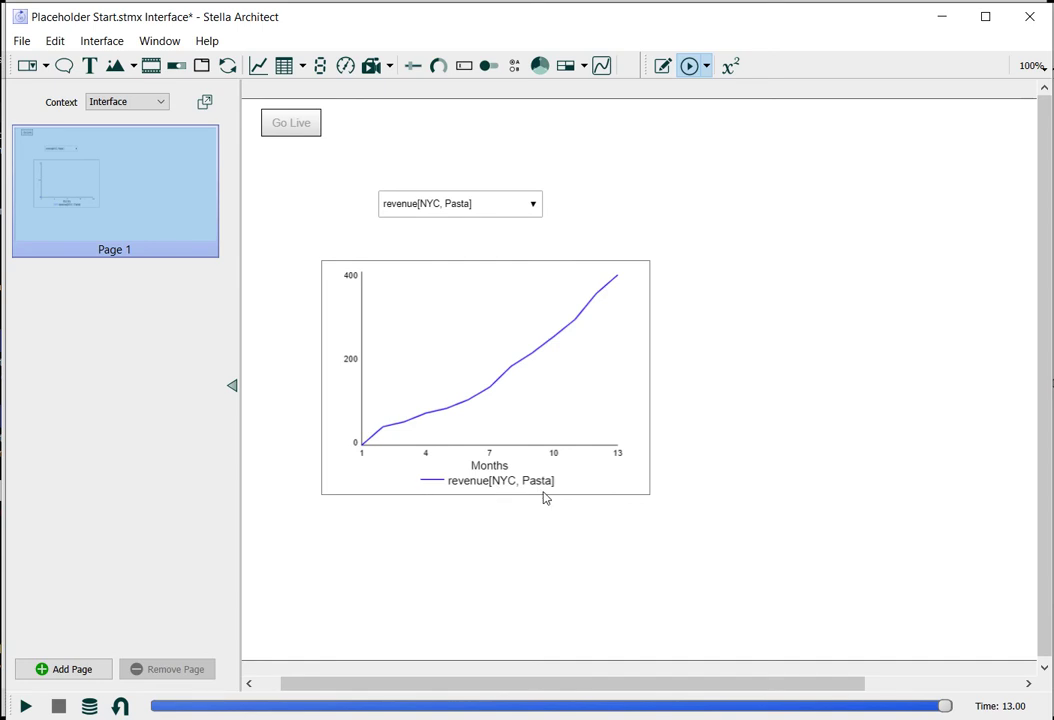
# Switch the selector in turn to revenue[SF, Sushi], revenue[NYC, Sushi] and revenue[Bergen, Pizza] to compare the plotted curves.
pyautogui.click(521, 209)
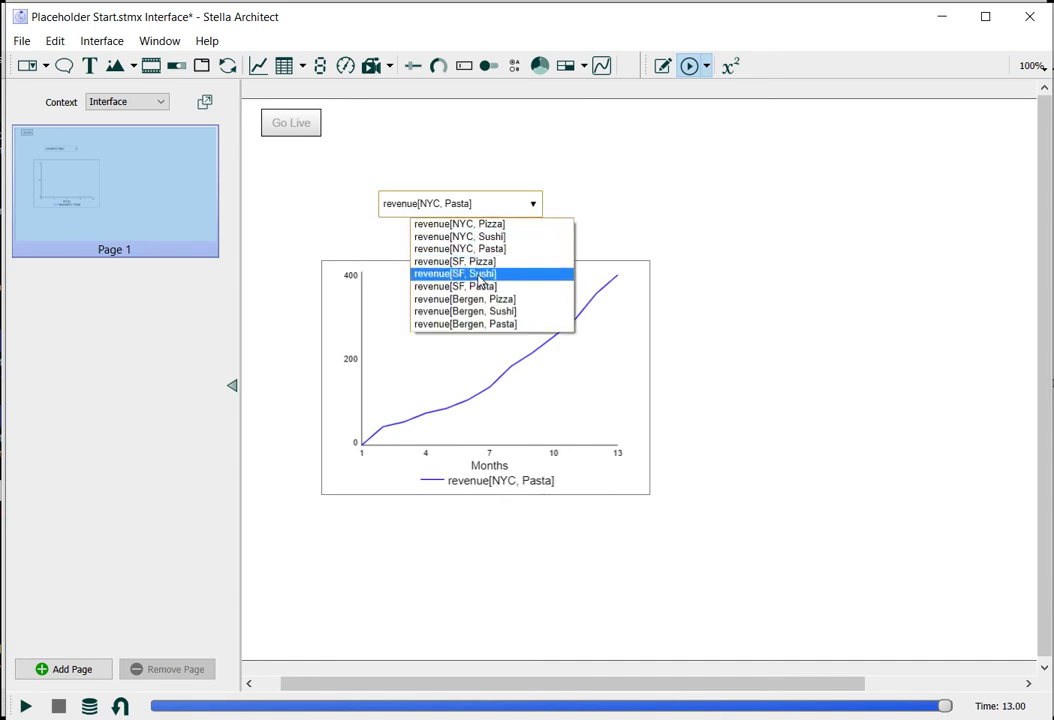
pyautogui.click(479, 274)
pyautogui.click(491, 212)
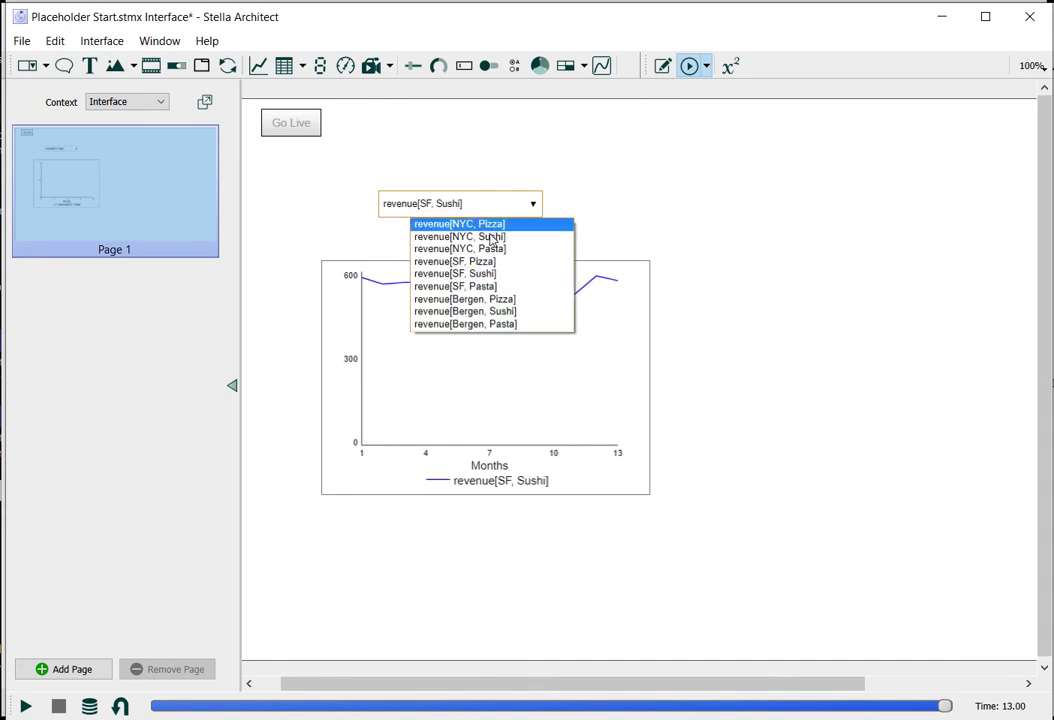
pyautogui.click(470, 237)
pyautogui.click(493, 210)
pyautogui.click(494, 302)
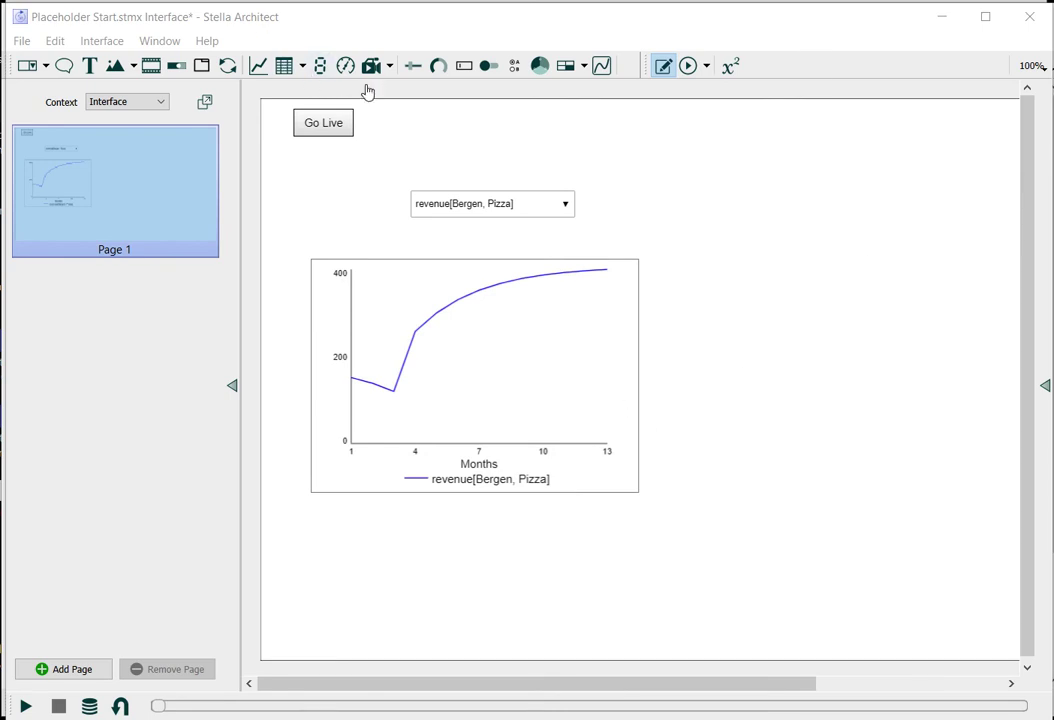
# Add a second graph beside the first and reposition both so they sit side by side.
pyautogui.click(257, 66)
pyautogui.click(698, 300)
pyautogui.moveTo(757, 320); pyautogui.dragTo(882, 411)
pyautogui.moveTo(570, 300); pyautogui.dragTo(543, 315)
pyautogui.moveTo(727, 318); pyautogui.dragTo(699, 306)
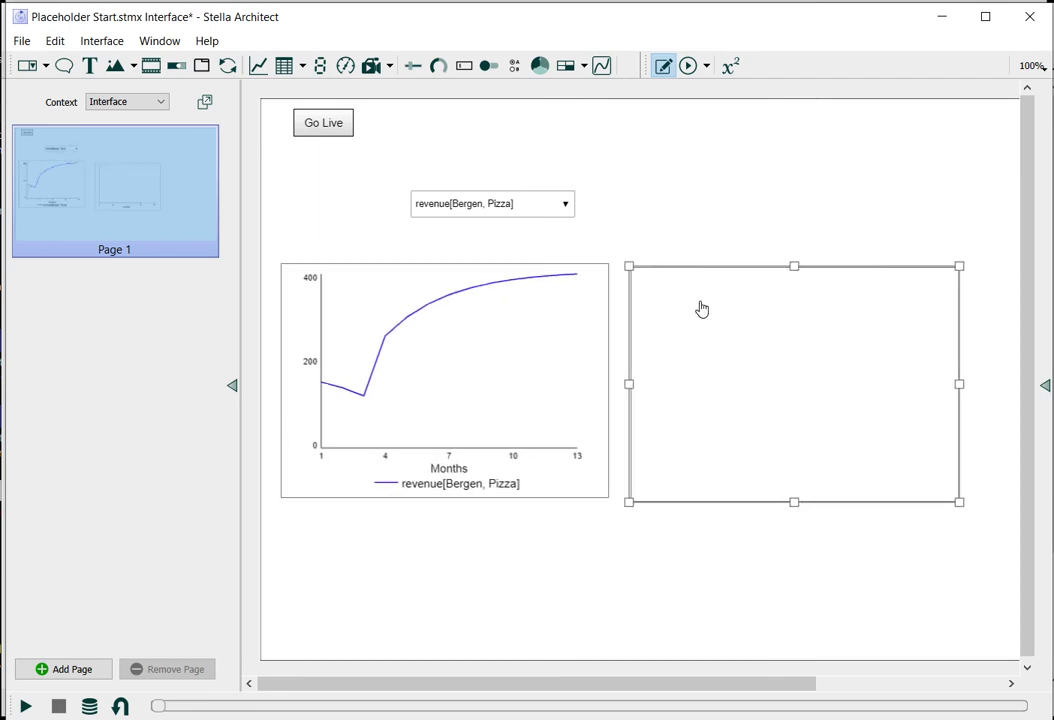
# Plot revenue[?, ?] on the second graph, using the ? wildcard for both Location and Product.
pyautogui.doubleClick(699, 306)
pyautogui.click(727, 518)
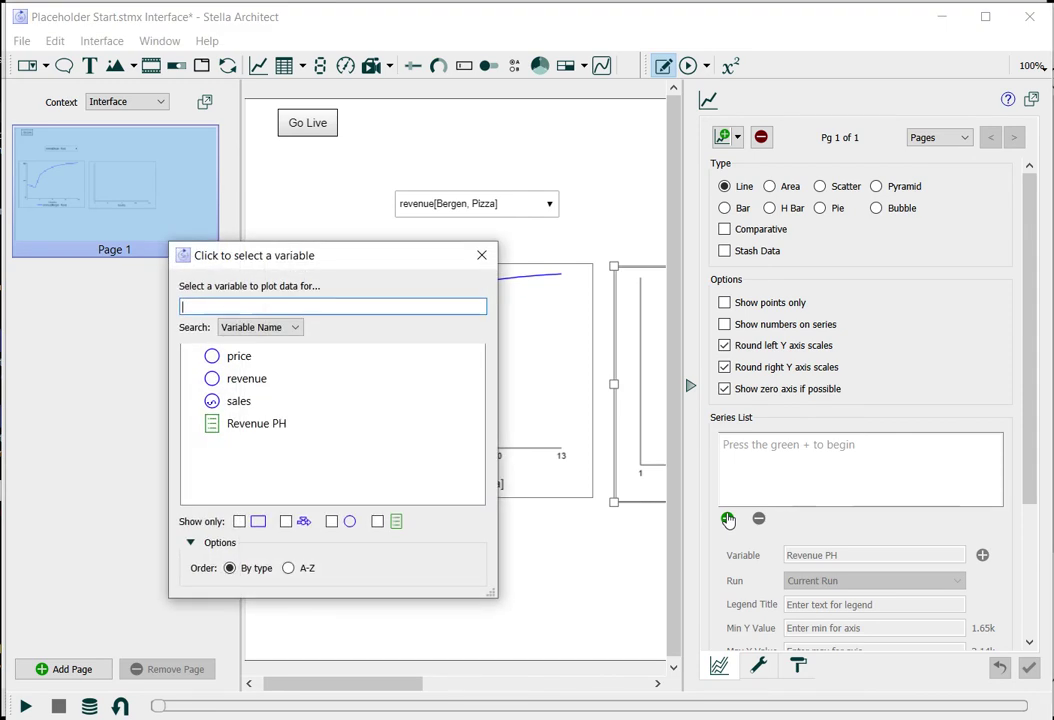
pyautogui.click(246, 385)
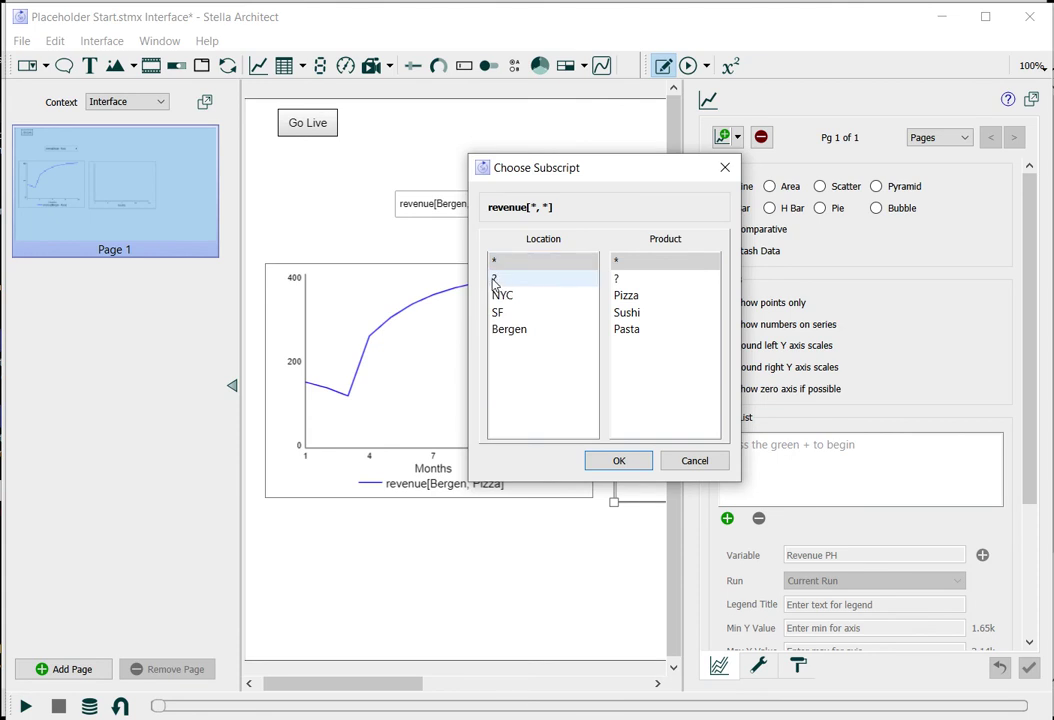
pyautogui.click(493, 279)
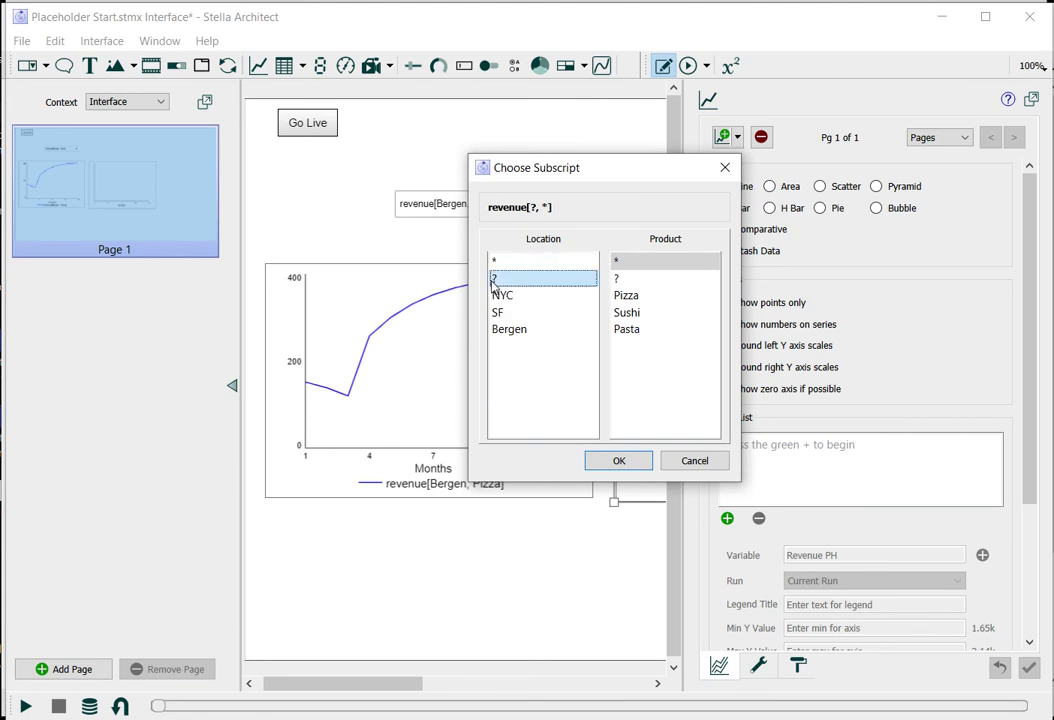
pyautogui.click(619, 282)
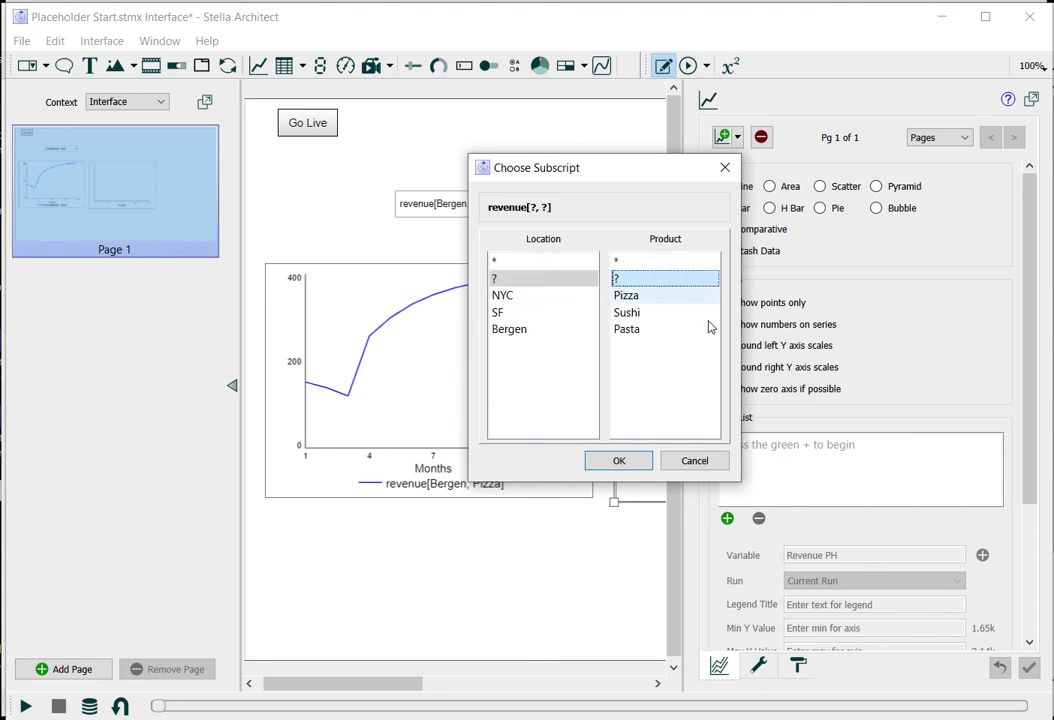
pyautogui.click(619, 460)
pyautogui.click(690, 387)
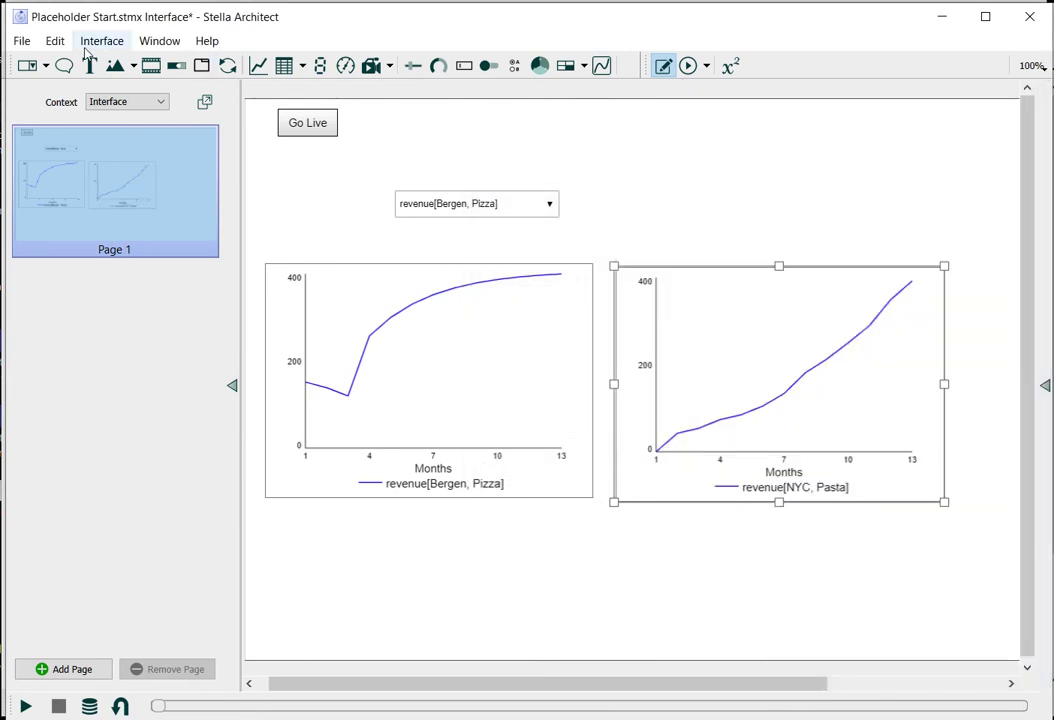
# Place two more selectors in a row above the second graph.
pyautogui.click(24, 66)
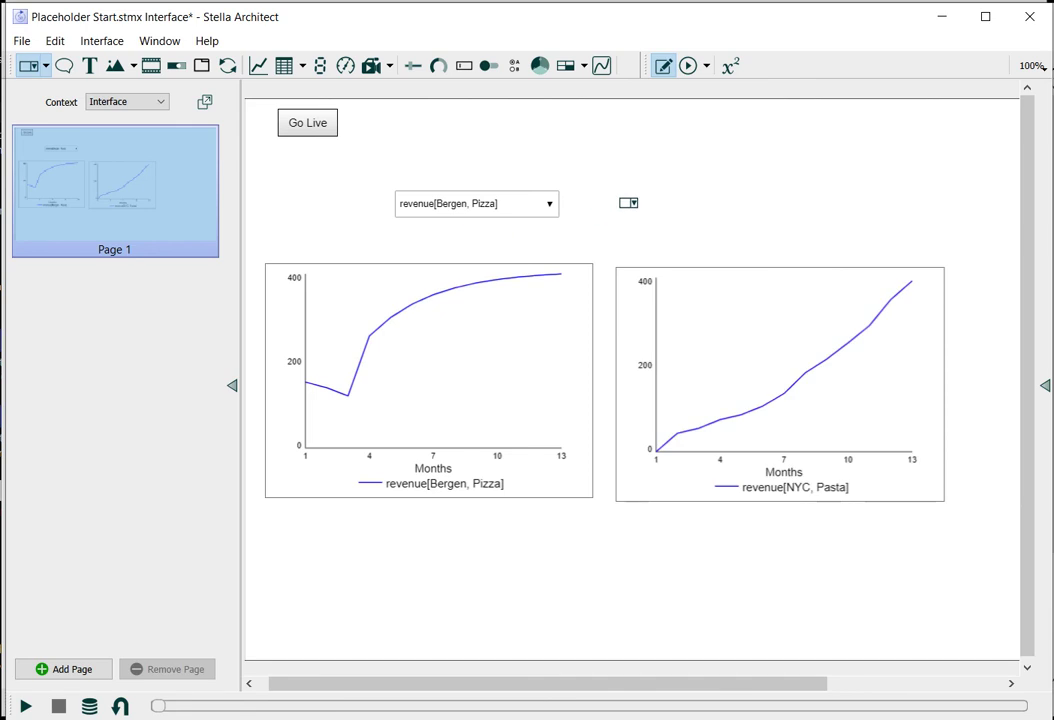
pyautogui.click(626, 203)
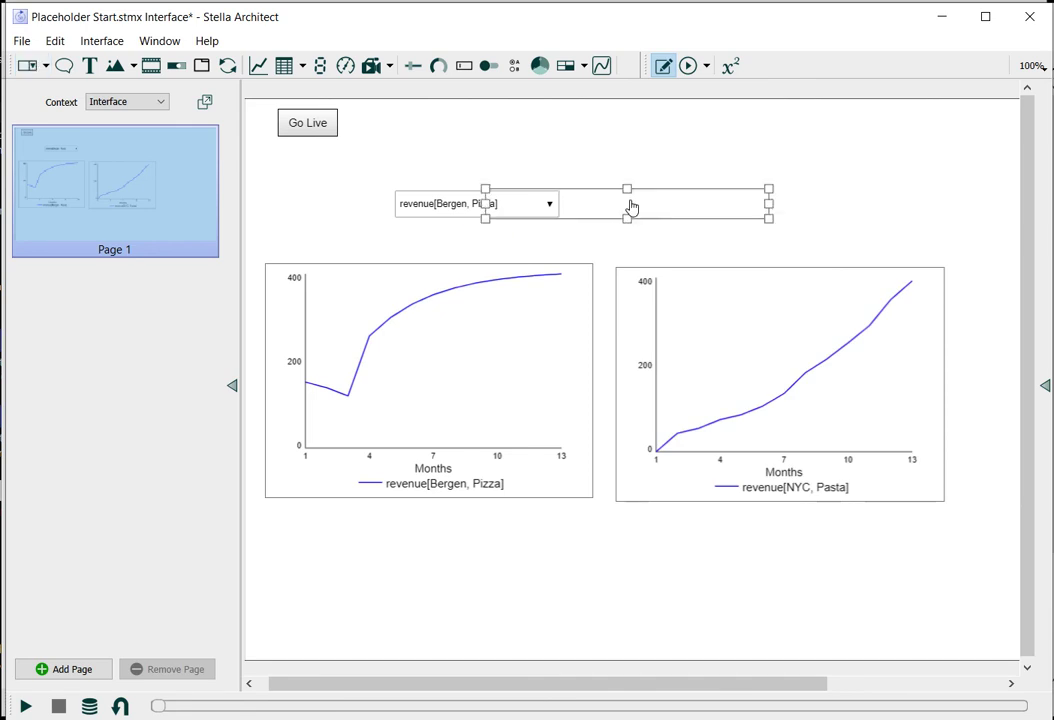
pyautogui.click(27, 66)
pyautogui.click(884, 203)
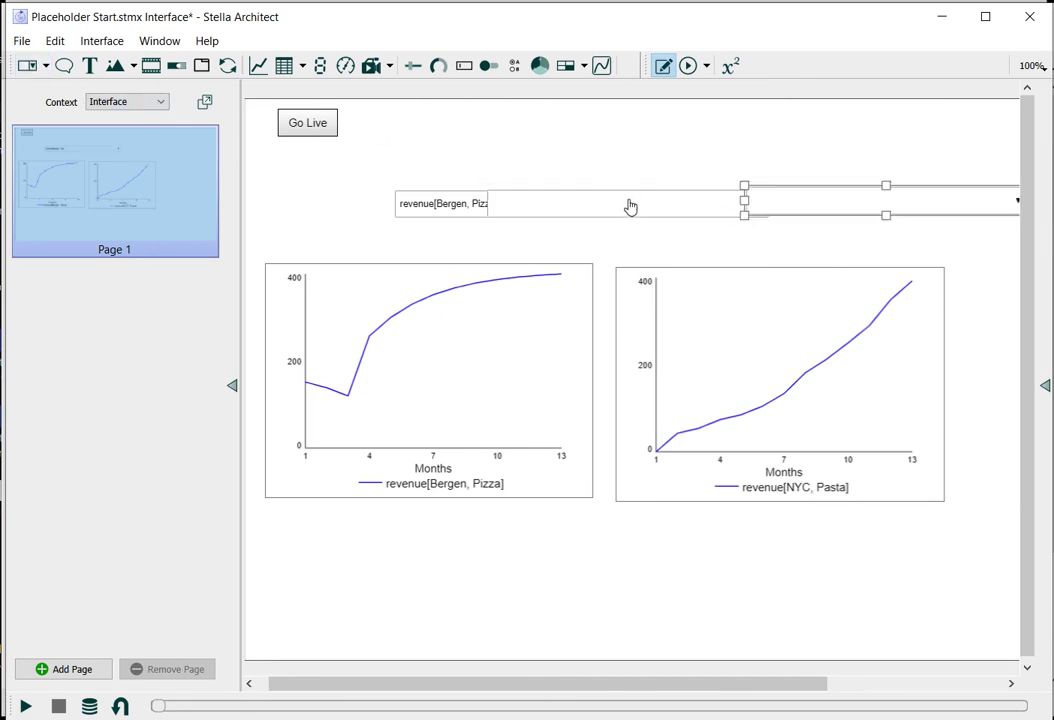
# Set the first new selector to control the Location dimension.
pyautogui.doubleClick(624, 213)
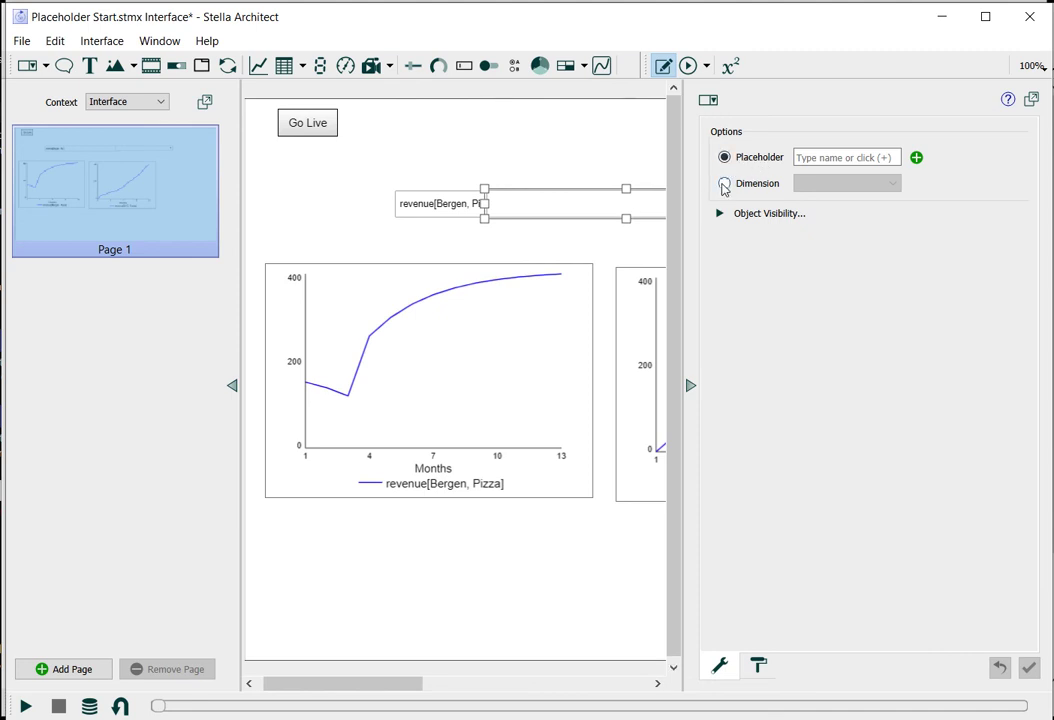
pyautogui.click(723, 185)
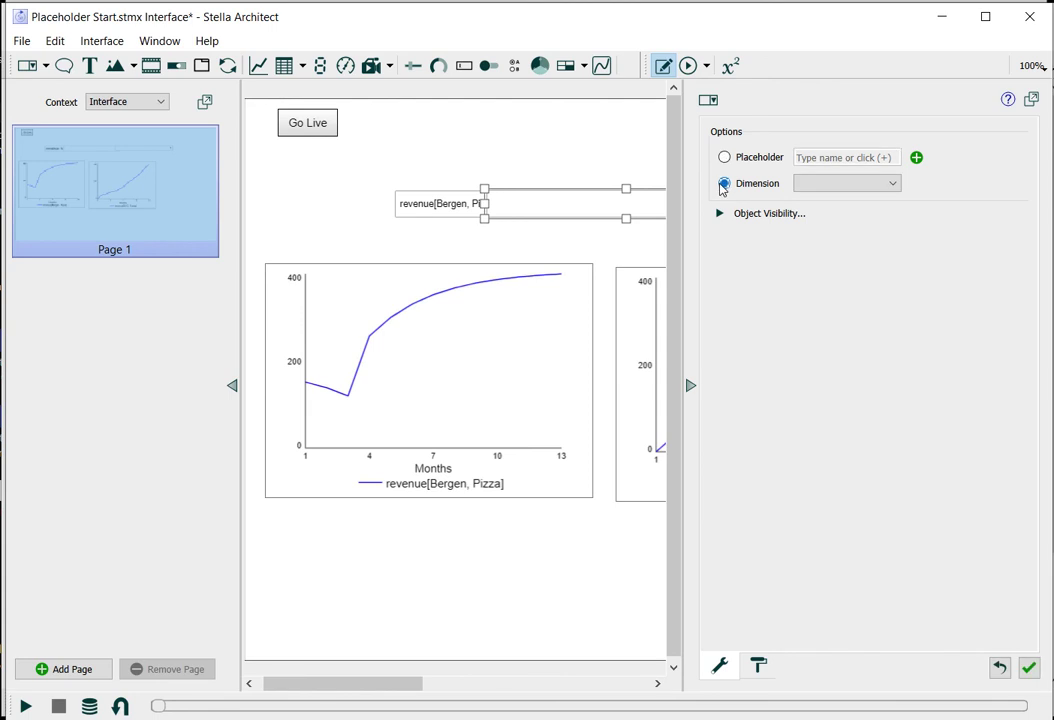
pyautogui.click(868, 188)
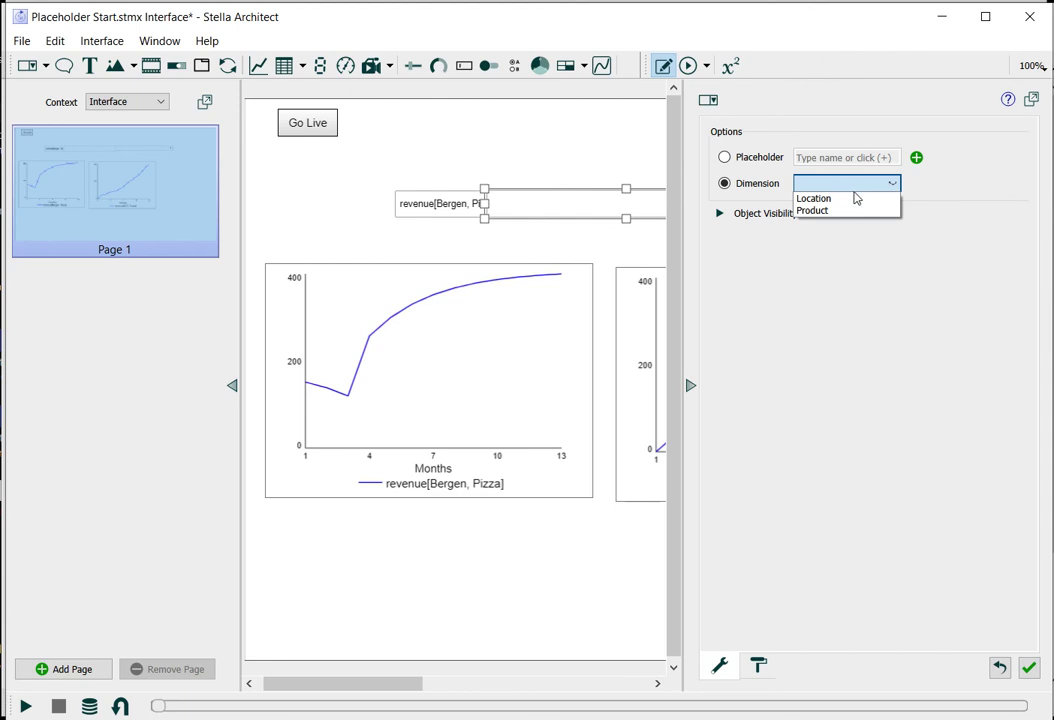
pyautogui.click(853, 199)
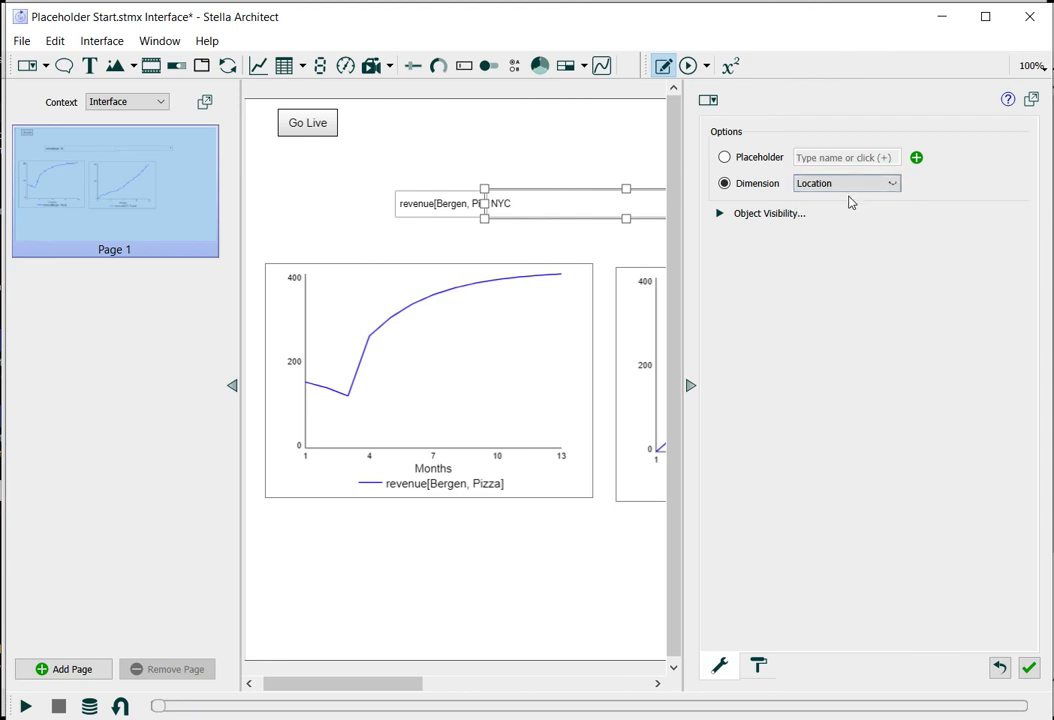
pyautogui.click(635, 244)
# Narrow the Location selector, position it above the second graph, and move the revenue placeholder selector above the first graph.
pyautogui.click(687, 210)
pyautogui.moveTo(768, 216); pyautogui.dragTo(667, 203)
pyautogui.moveTo(499, 205); pyautogui.dragTo(399, 202)
pyautogui.moveTo(652, 212); pyautogui.dragTo(678, 224)
# Set the remaining blank selector to control the Product dimension.
pyautogui.doubleClick(879, 213)
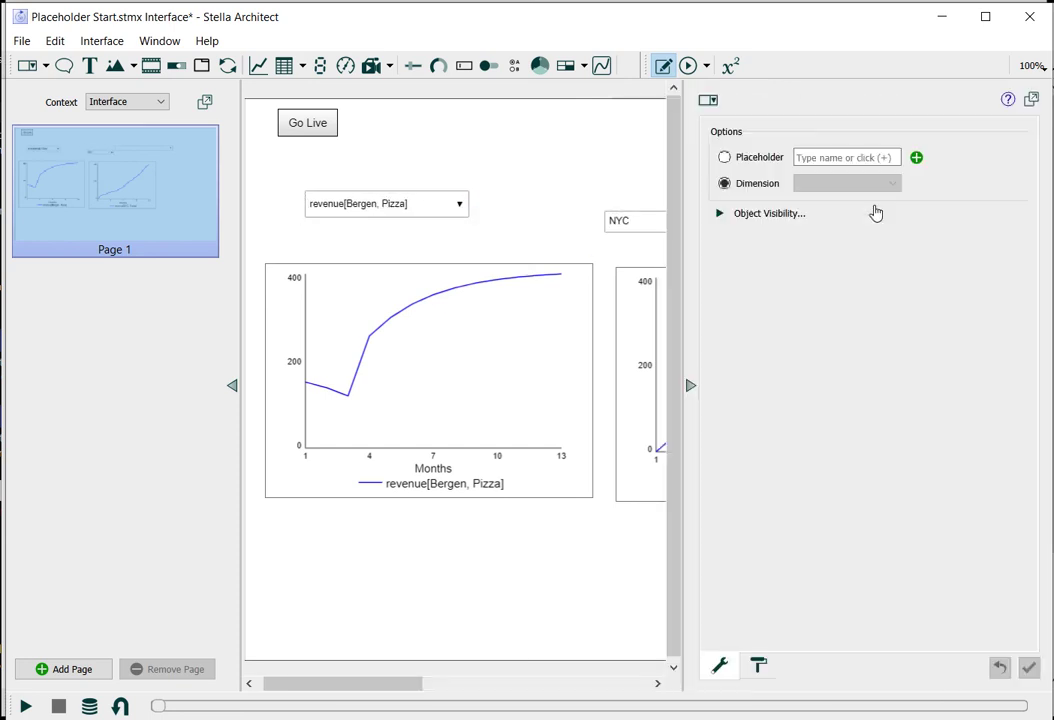
pyautogui.click(755, 185)
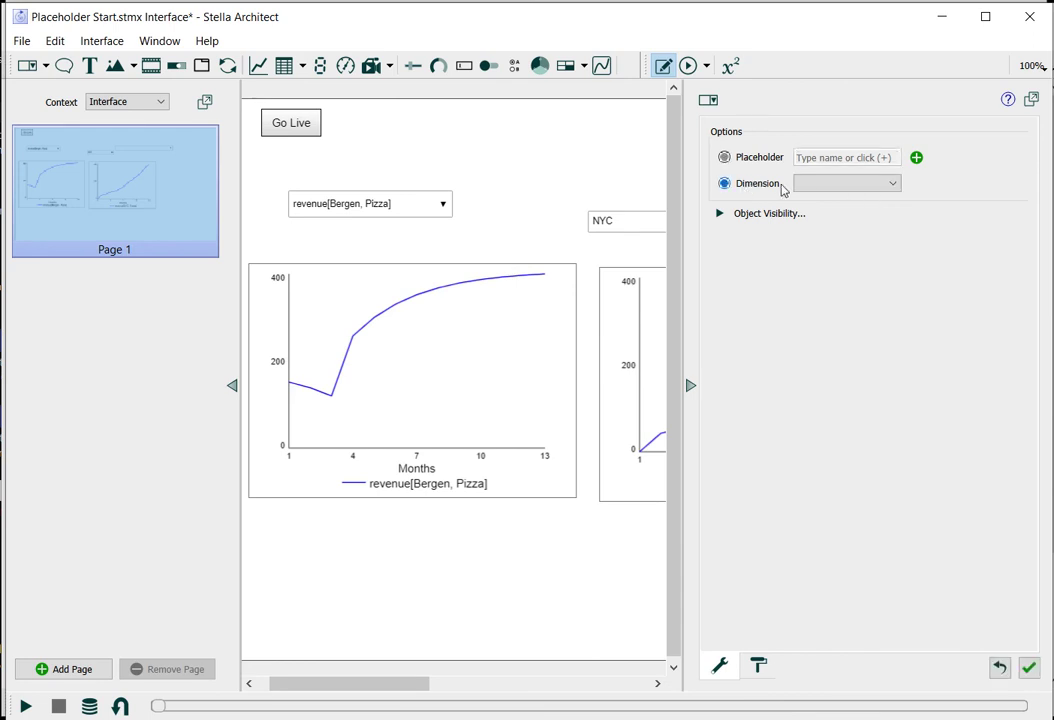
pyautogui.click(882, 185)
pyautogui.click(860, 212)
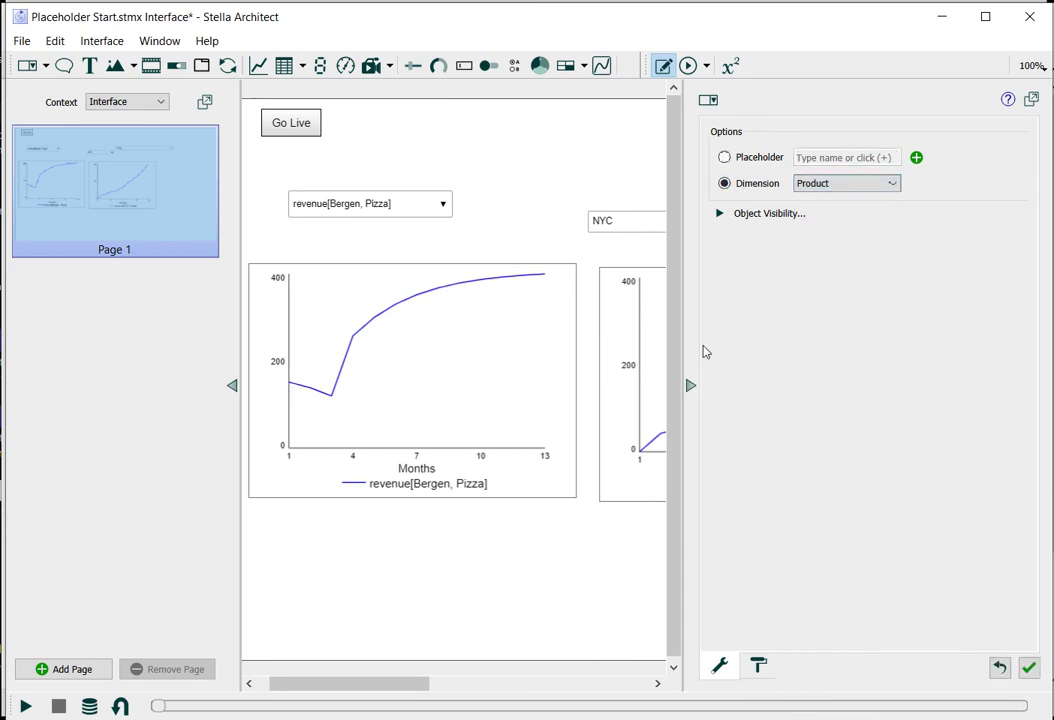
pyautogui.click(690, 385)
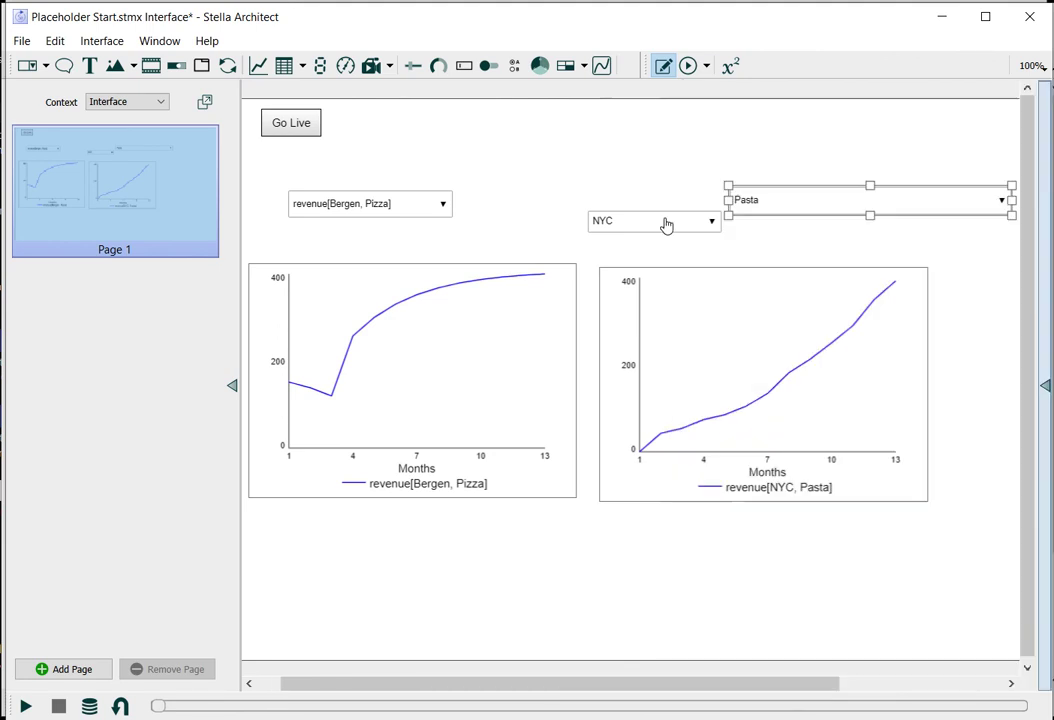
# Shrink the Product and Location selectors and line them up side by side above the second graph.
pyautogui.moveTo(1014, 230); pyautogui.dragTo(830, 229)
pyautogui.click(710, 219)
pyautogui.moveTo(722, 230); pyautogui.dragTo(704, 231)
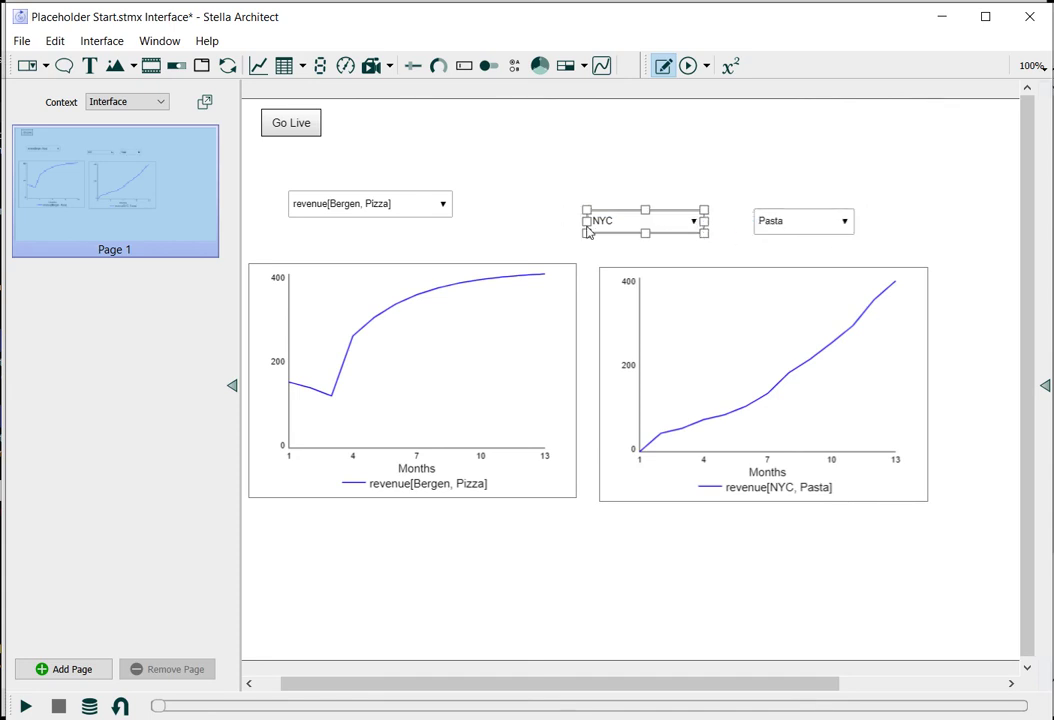
pyautogui.moveTo(628, 232); pyautogui.dragTo(662, 232)
pyautogui.click(676, 150)
# Run the interface live and set the wildcard selectors to SF and Pizza.
pyautogui.click(690, 67)
pyautogui.click(289, 124)
pyautogui.click(703, 225)
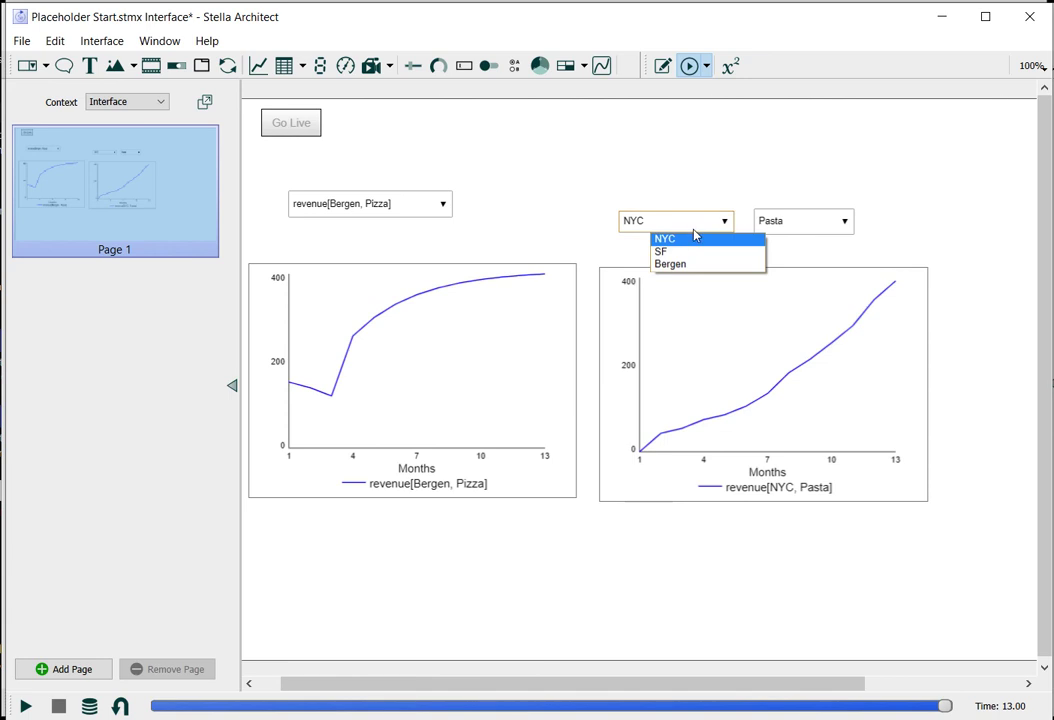
pyautogui.click(693, 254)
pyautogui.click(801, 240)
pyautogui.click(812, 238)
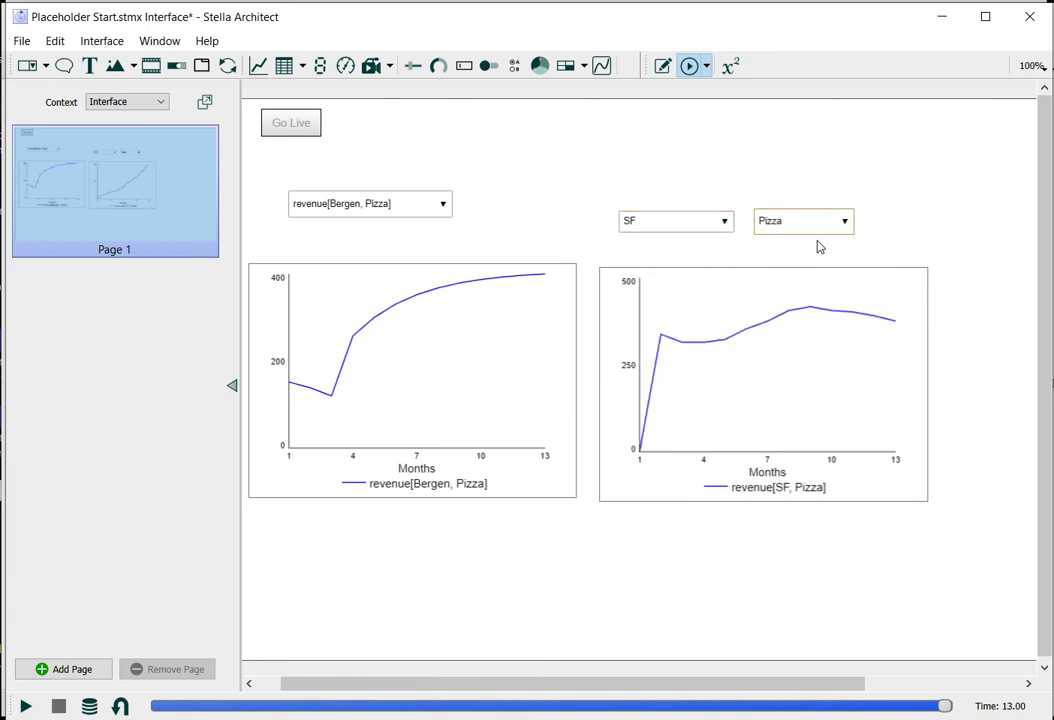